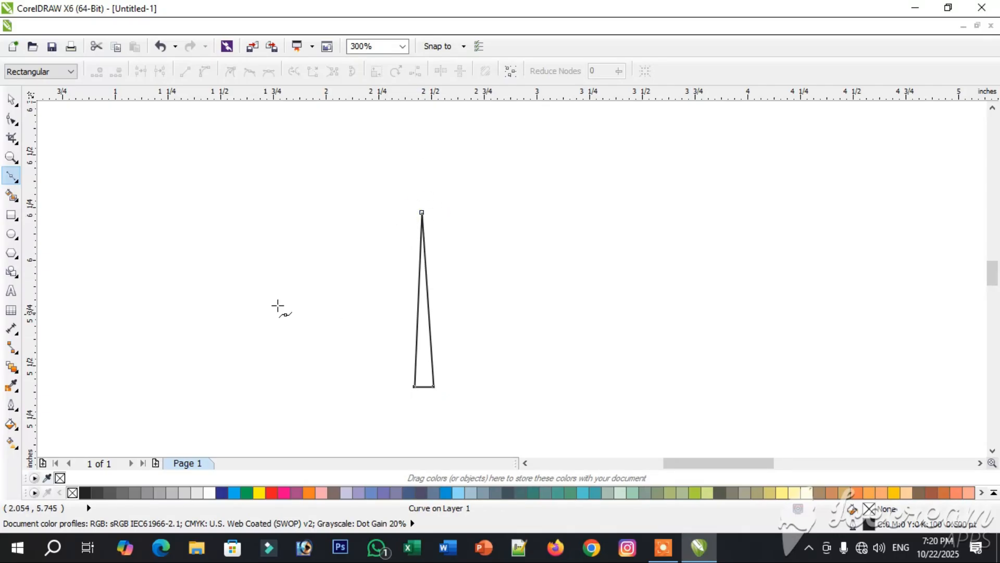
- Convert both long sides of the narrow triangle to curves and bend them to the left into a curved leaf blade
click(12, 119)
right_click(416, 301)
click(420, 299)
click(420, 299)
right_click(420, 299)
click(476, 116)
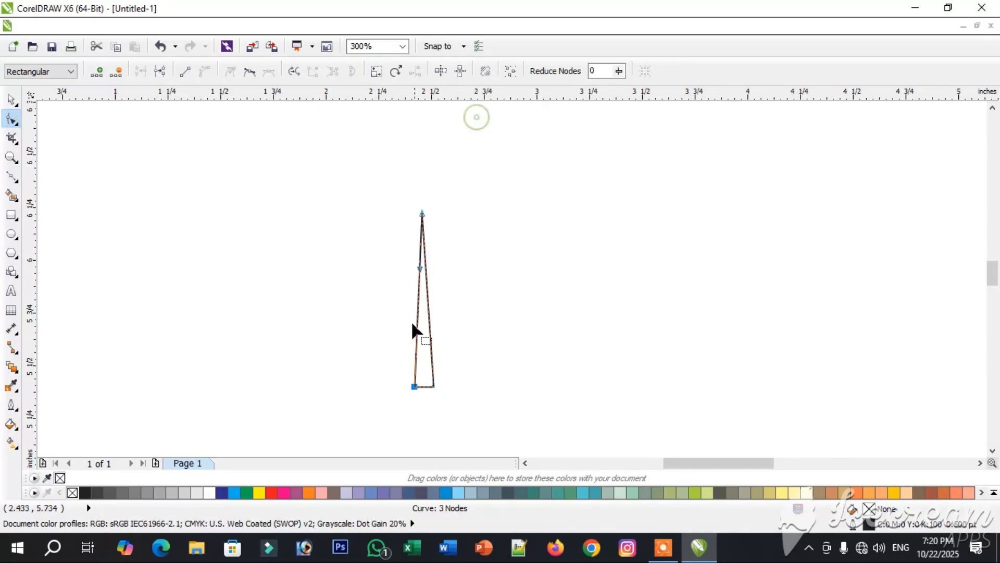
drag(419, 305, 396, 311)
right_click(427, 300)
click(485, 124)
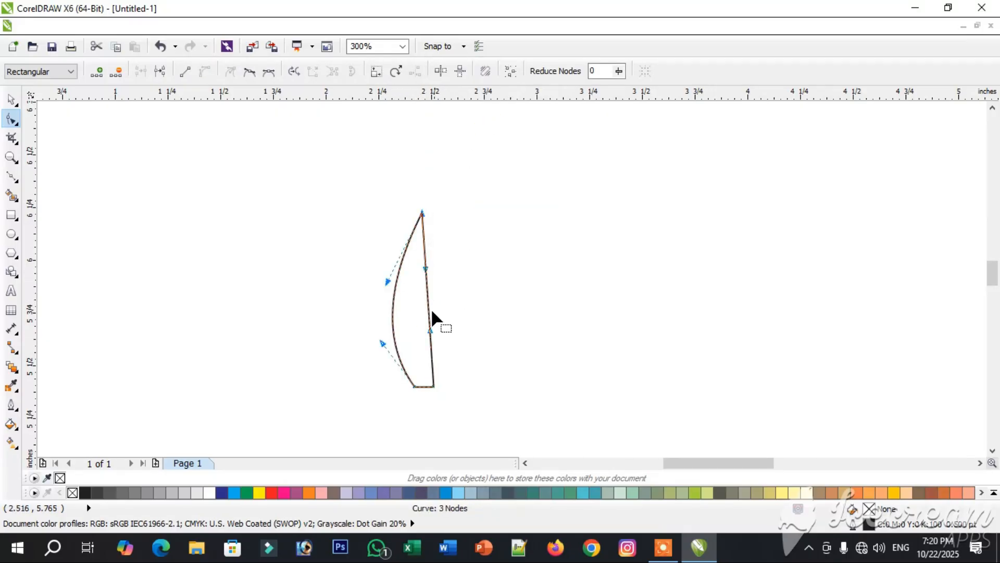
drag(417, 311, 402, 314)
- Fill the curved leaf blade with green (C100 M0 Y100 K0)
key(space)
click(411, 300)
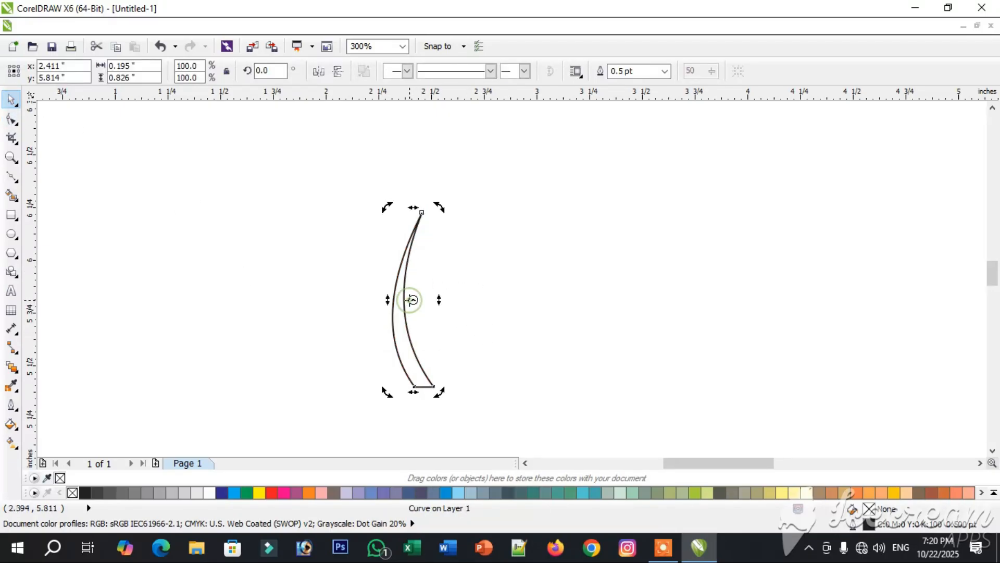
click(246, 492)
- Add two rotated copies of the leaf, one tilted left by about 20.3° and one tilted right, with their bases together
drag(388, 206, 498, 204)
right_click(332, 235)
right_click(498, 205)
key(Up)
key(Up)
key(Up)
key(Up)
- Remove the outline from all three leaves
drag(283, 188, 514, 409)
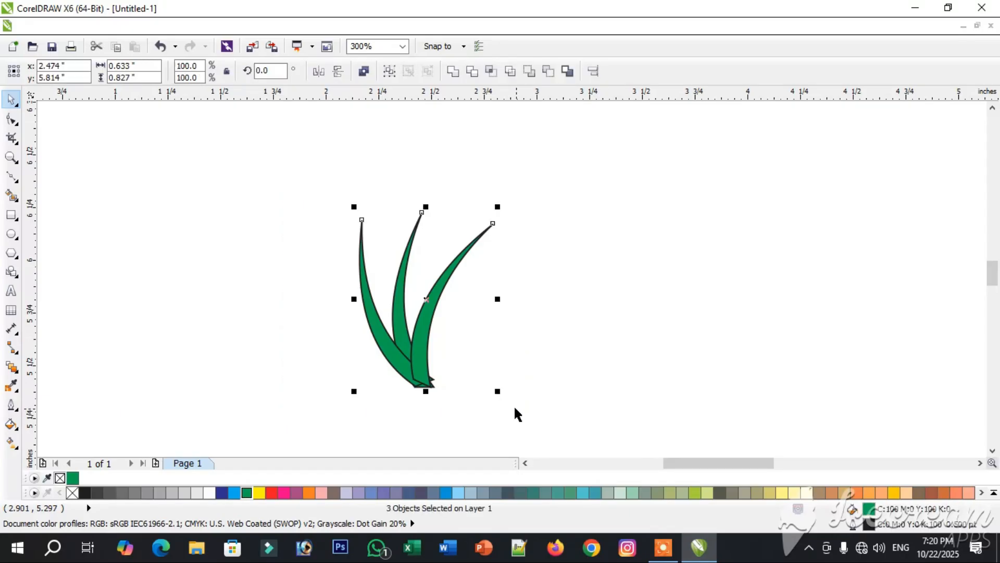
click(9, 406)
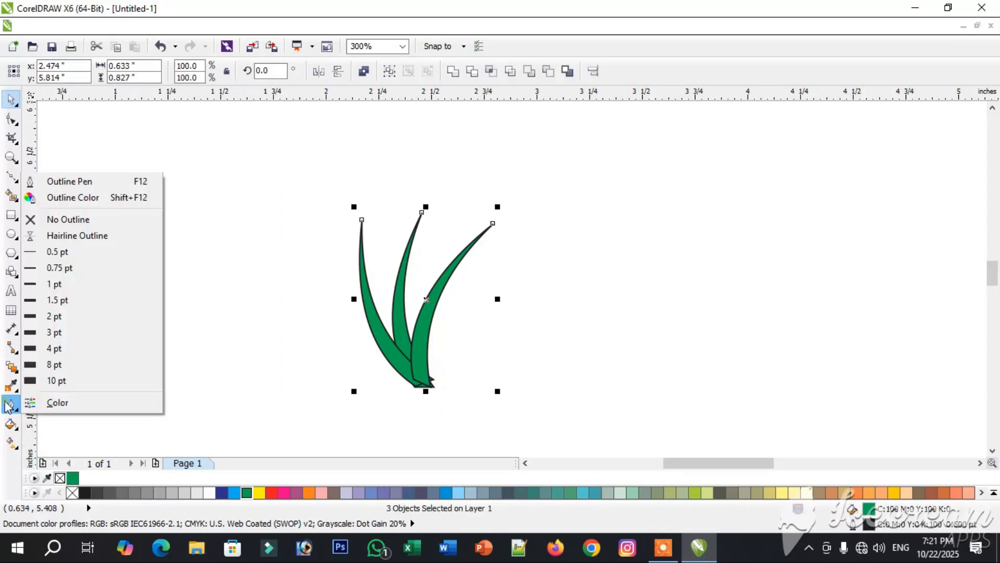
click(104, 226)
click(348, 266)
- Nudge the left-tilted leaf slightly left so the leaf bases meet more evenly
drag(396, 398, 513, 404)
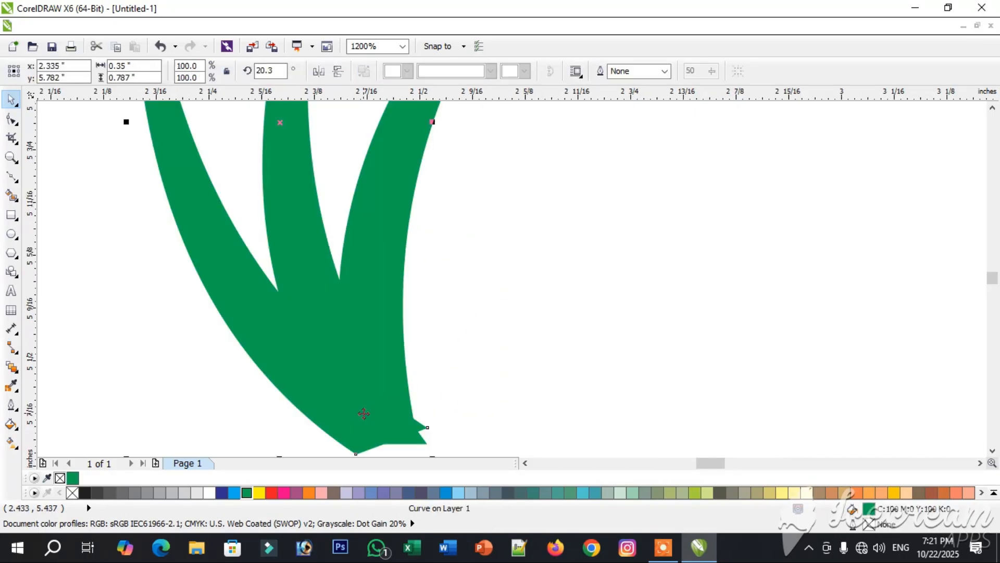
key(Left)
key(Left)
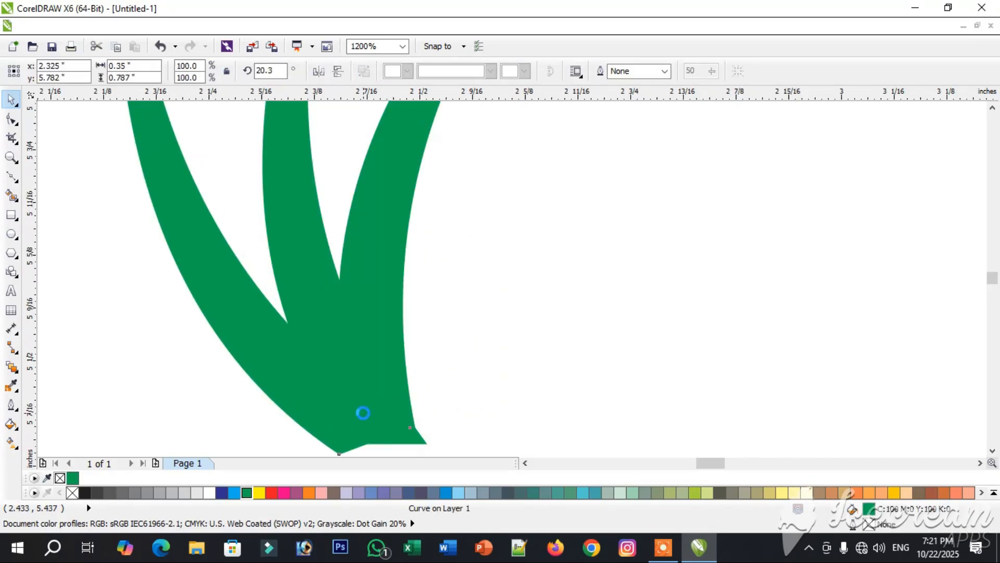
click(477, 367)
scroll(476, 367, down, 2)
drag(311, 202, 563, 417)
click(390, 72)
click(472, 223)
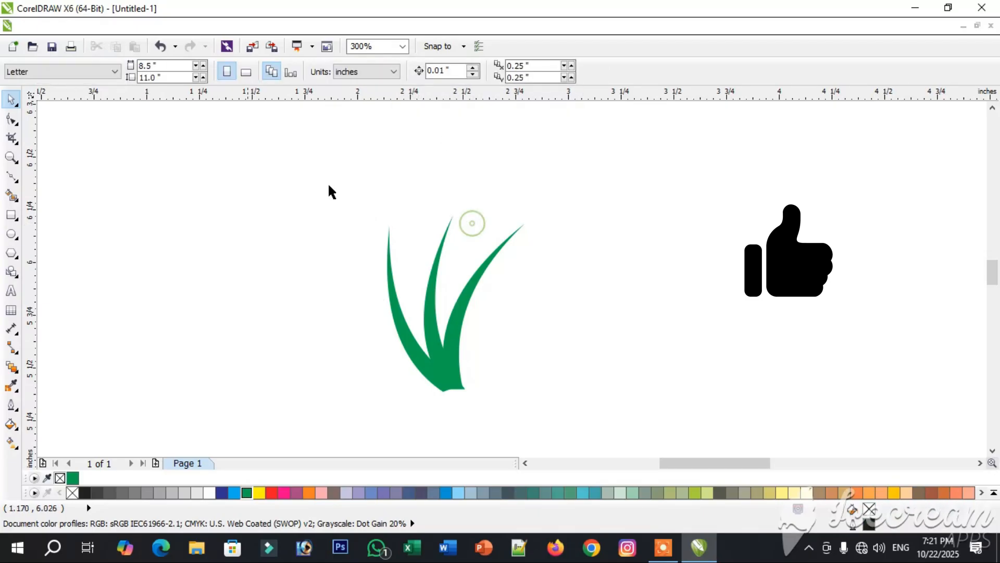
key(ctrl+z)
click(316, 219)
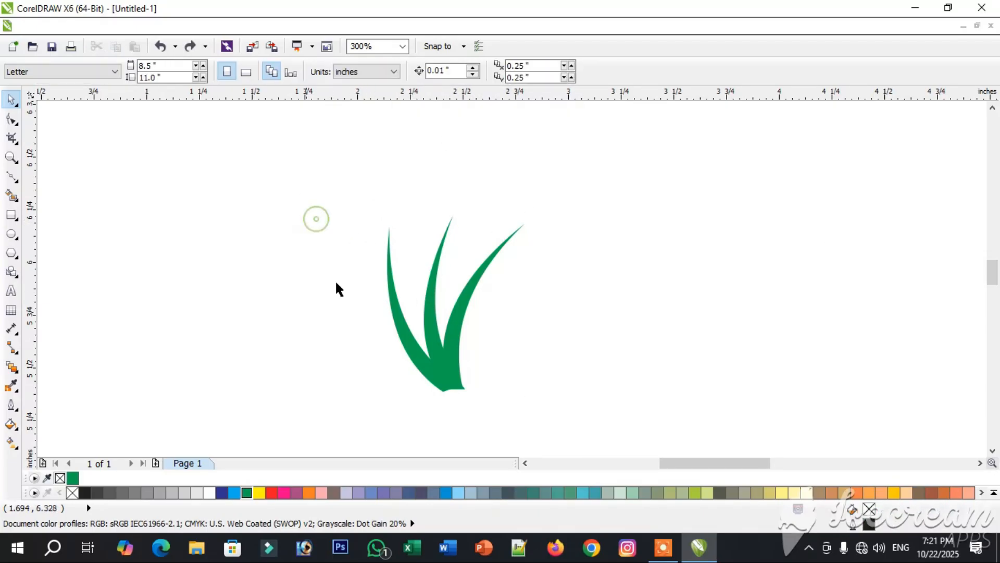
- Draw a circle about 0.167 by 0.161 inches beside the leaves and copy it about half its width to the right
click(10, 235)
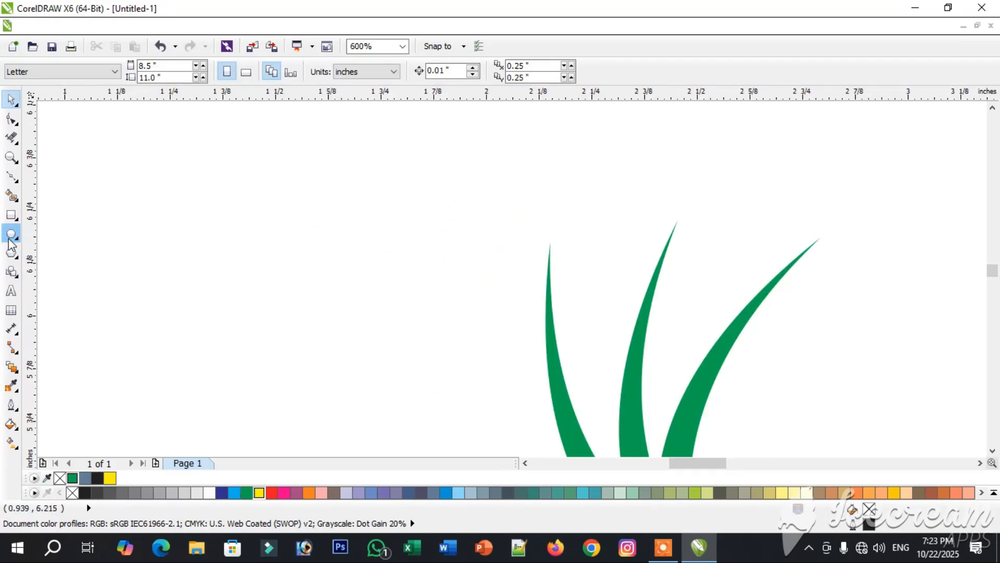
click(9, 236)
drag(167, 192, 238, 260)
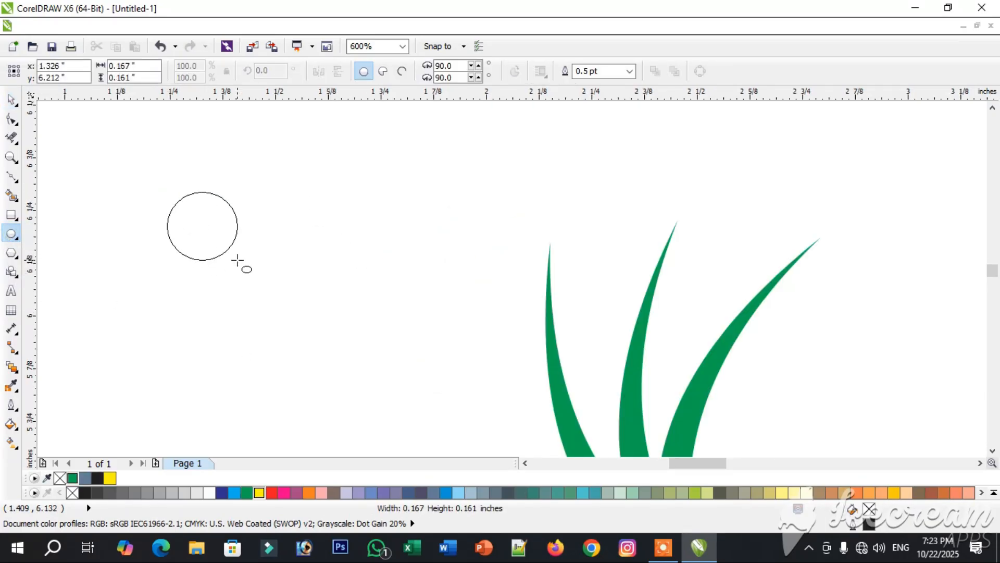
drag(212, 226, 241, 232)
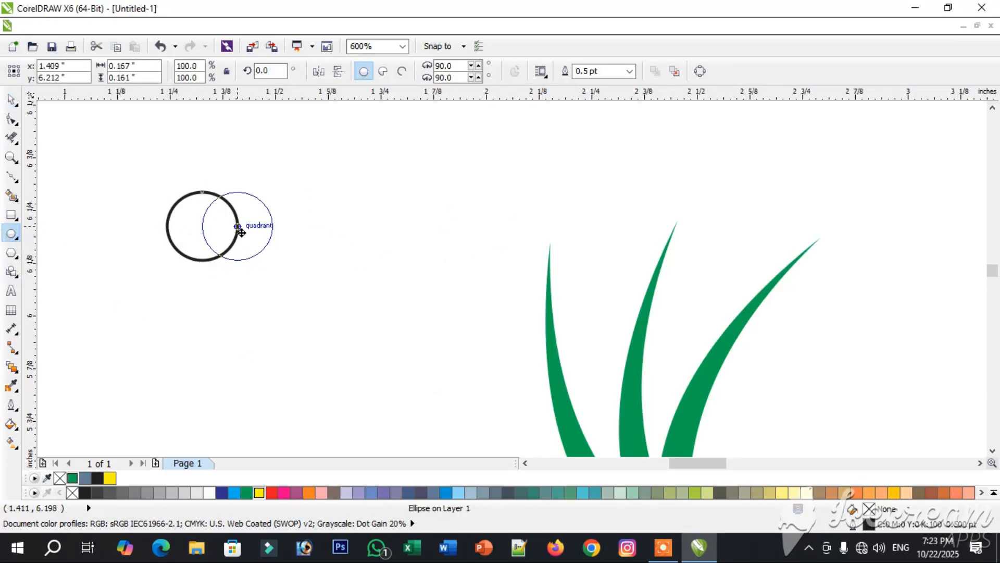
- Smart-fill the overlap of the two circles as a petal and delete the circle segments sticking out around it
click(11, 195)
click(215, 229)
click(11, 100)
click(11, 139)
click(175, 203)
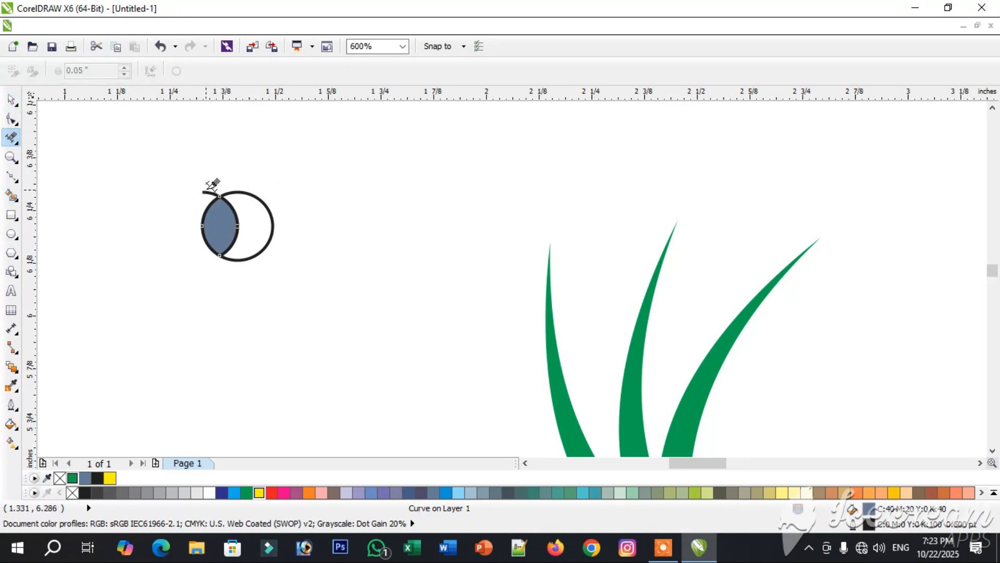
click(254, 189)
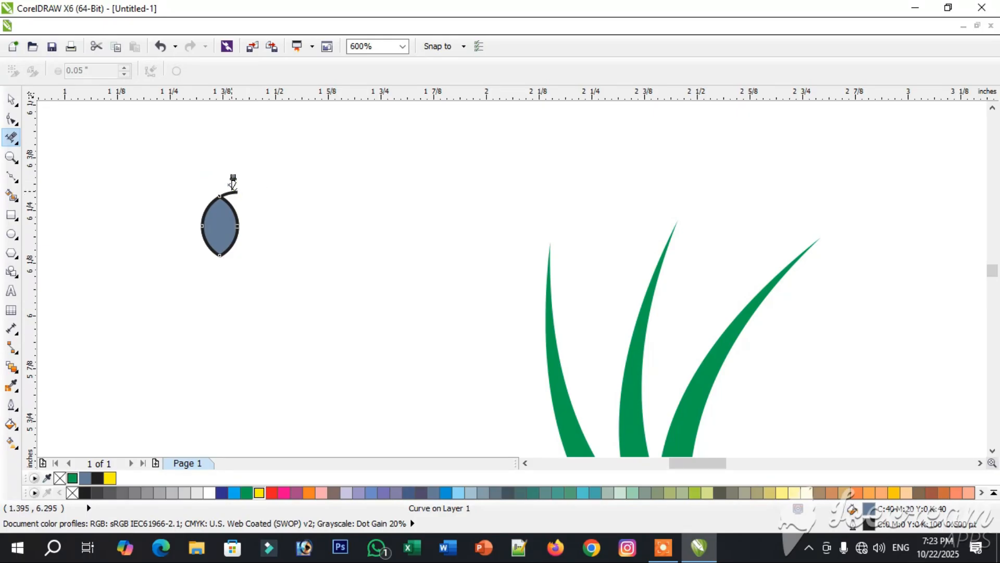
click(11, 104)
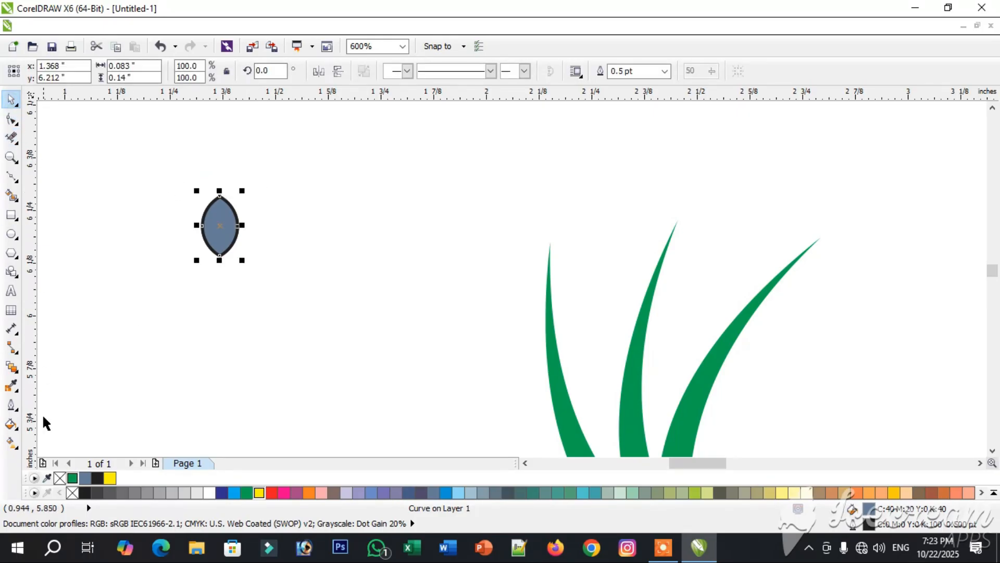
- Apply a vertical linear fountain fill to the petal, yellow at the base and red at the tip
click(11, 443)
scroll(235, 232, up, 3)
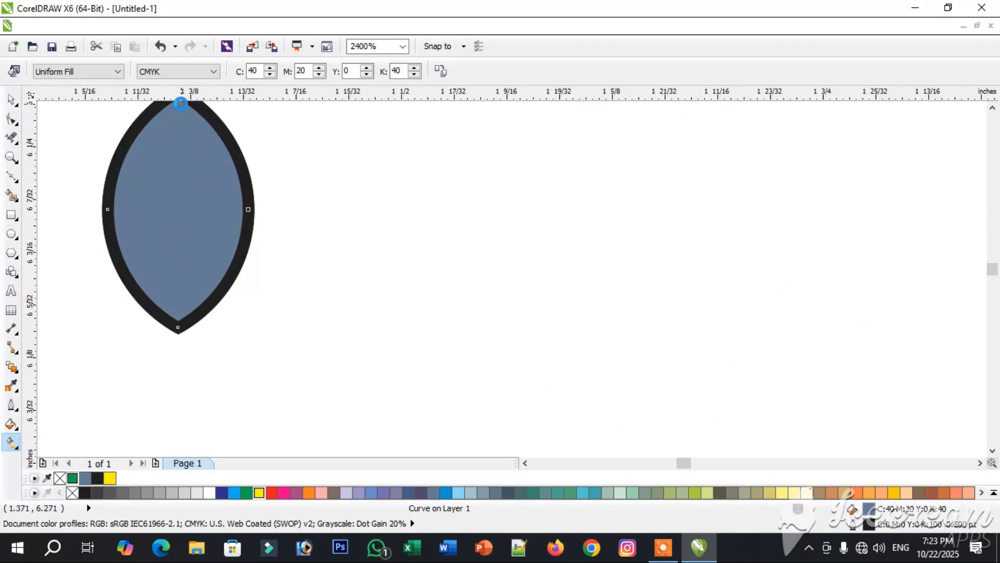
drag(181, 104, 181, 105)
click(157, 72)
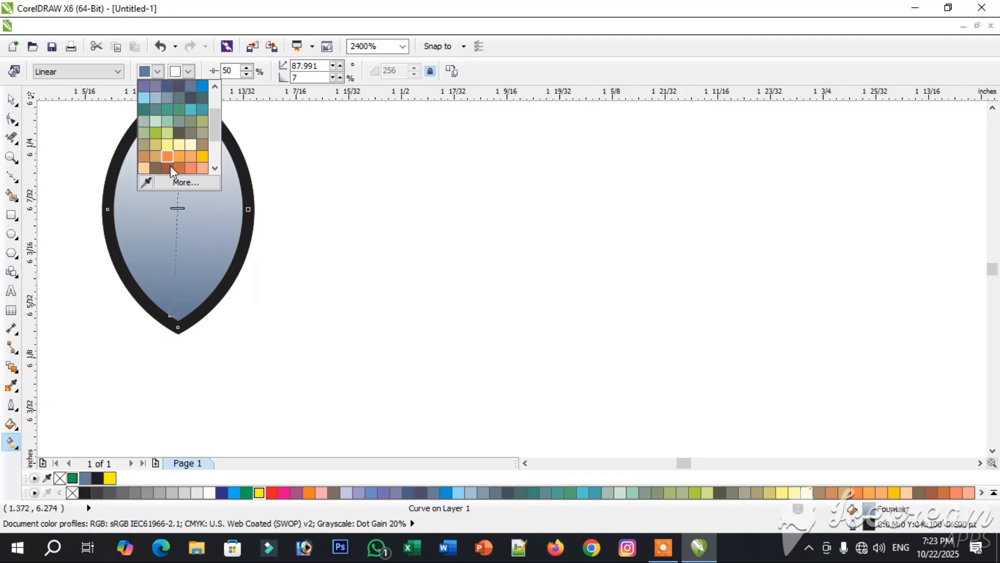
click(183, 182)
click(474, 227)
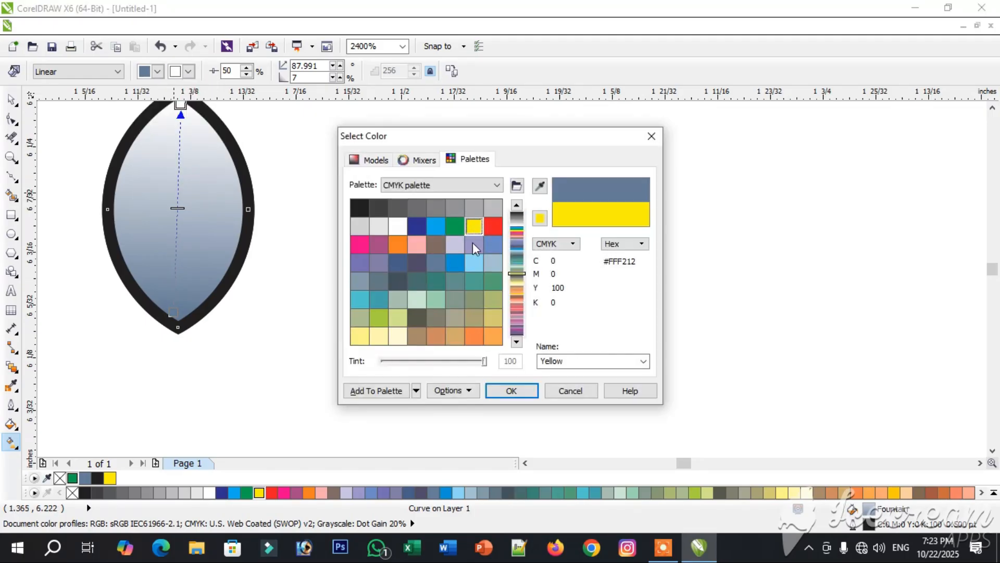
click(506, 389)
click(189, 73)
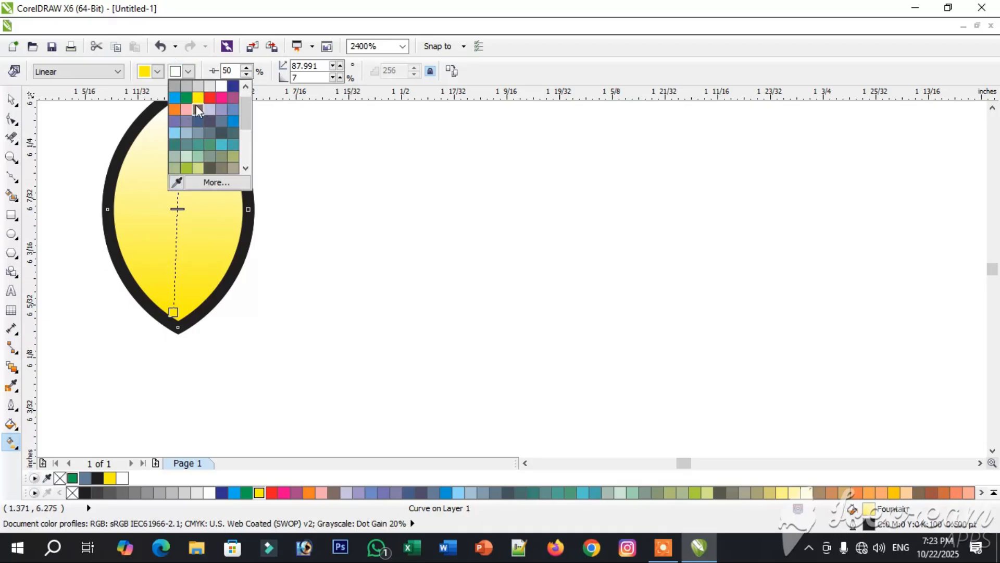
click(195, 105)
click(63, 176)
- Move the gradient petal clear of the leftover circle arcs and delete the leftovers
click(11, 100)
drag(165, 184, 334, 252)
click(107, 159)
key(Delete)
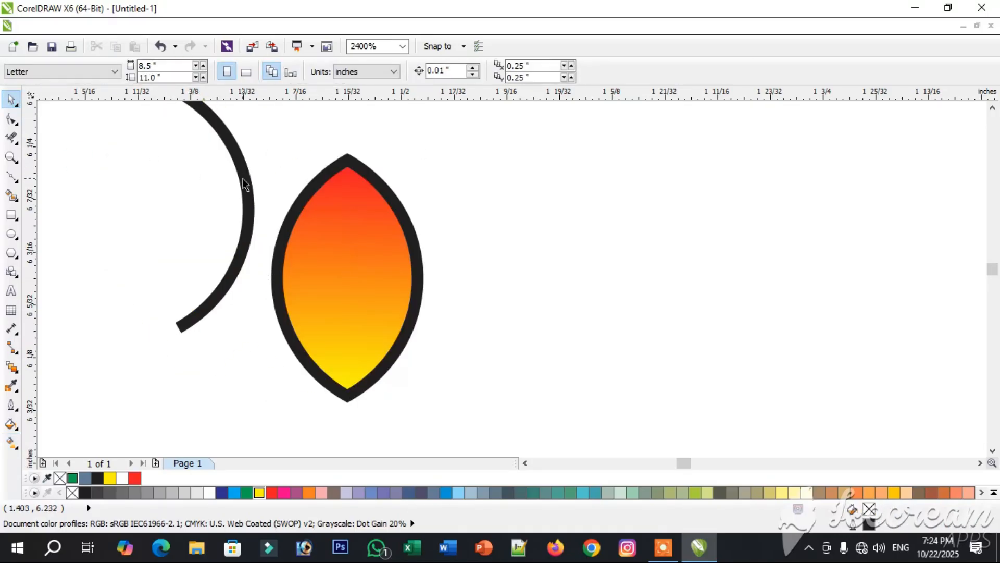
- Rotate copies of the petal around its bottom tip, two to each side, the first at 335°, to form a five-petal flower
click(337, 203)
scroll(337, 204, down, 1)
click(336, 238)
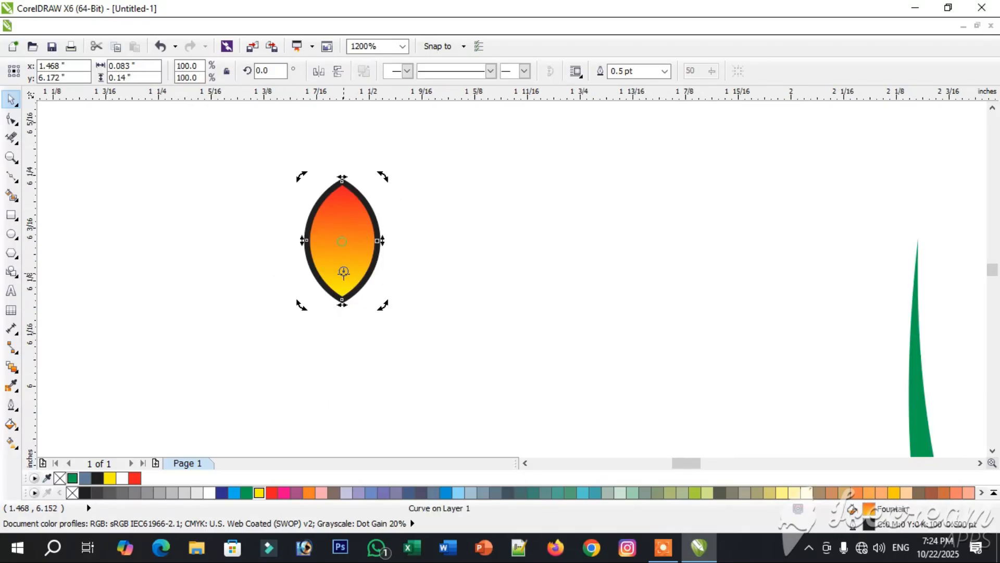
drag(384, 180, 415, 223)
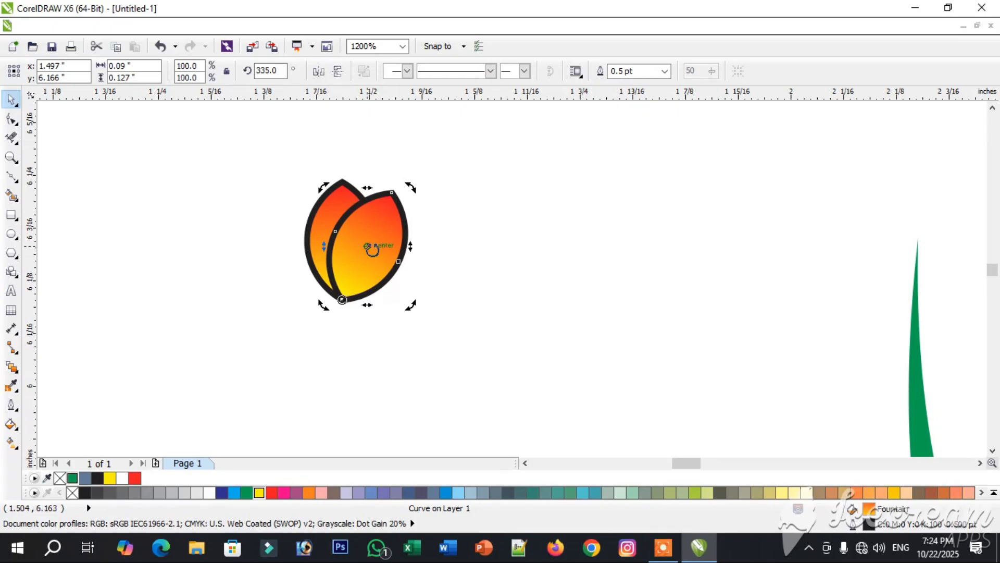
drag(411, 187, 449, 239)
click(325, 222)
mouse_move(305, 175)
mouse_down()
mouse_move(248, 212)
mouse_move(261, 212)
mouse_move(212, 231)
mouse_up()
- Group the five petals and remove the outline from the flower
mouse_move(185, 156)
mouse_down()
mouse_move(462, 380)
mouse_move(469, 373)
mouse_up()
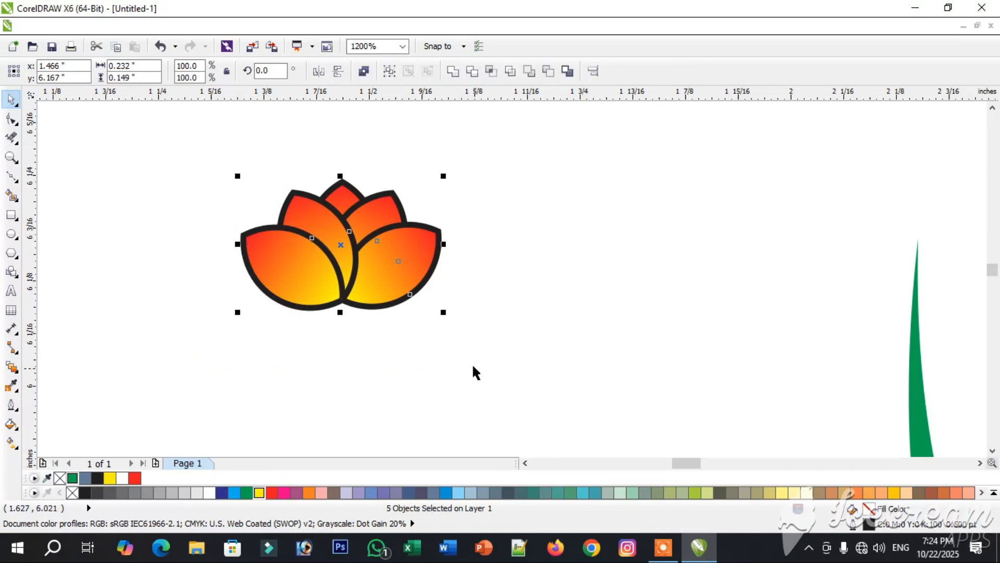
click(389, 71)
click(18, 408)
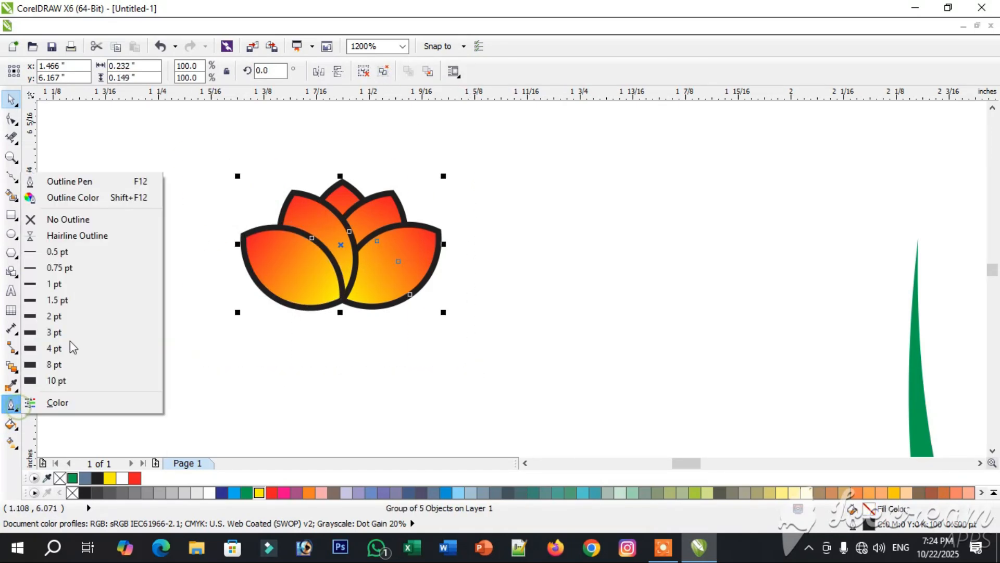
click(56, 218)
- Place the flower on the tip of the left leaf so the leaf serves as its stem
drag(346, 275, 923, 276)
click(700, 275)
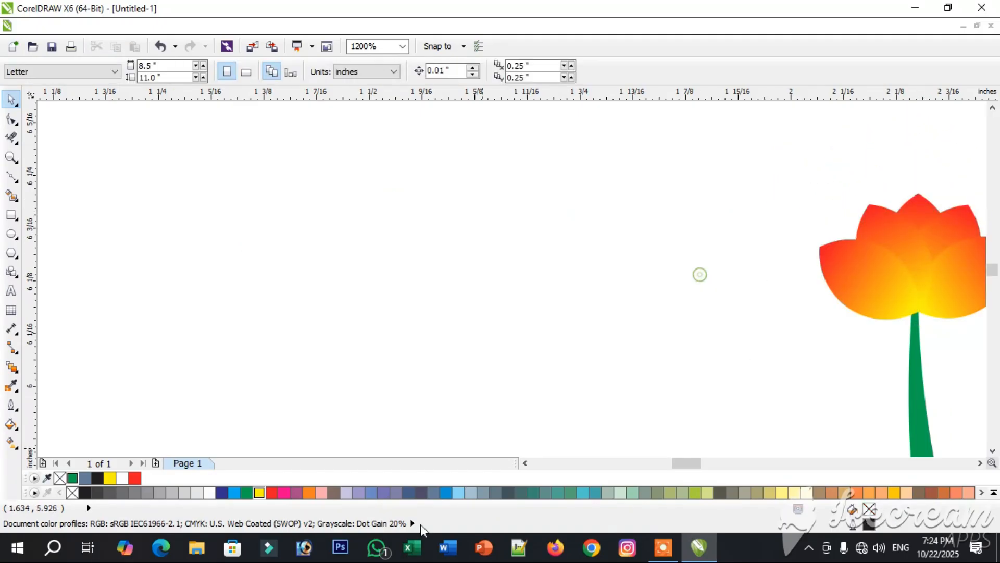
mouse_move(687, 464)
mouse_down()
mouse_move(721, 467)
mouse_move(701, 467)
mouse_up()
scroll(683, 307, down, 1)
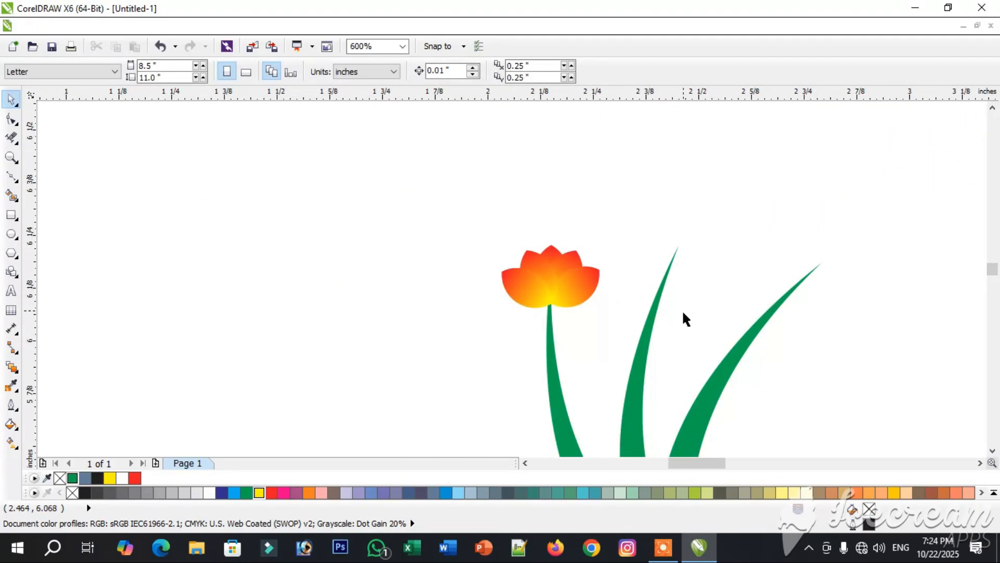
- Lengthen the middle leaf by moving its tip node up and slightly to the right with the Shape tool
click(628, 382)
click(17, 126)
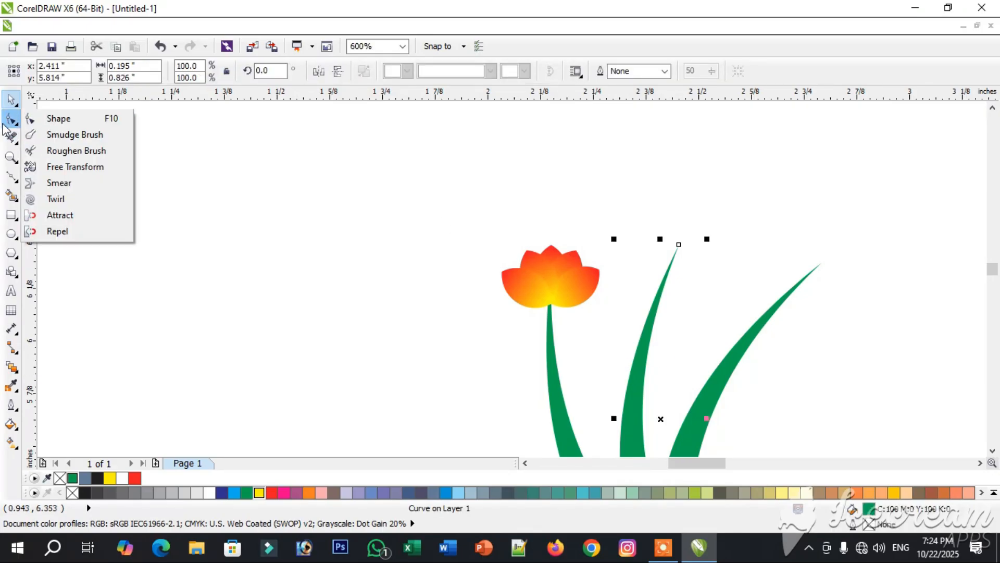
click(45, 117)
drag(677, 244, 711, 157)
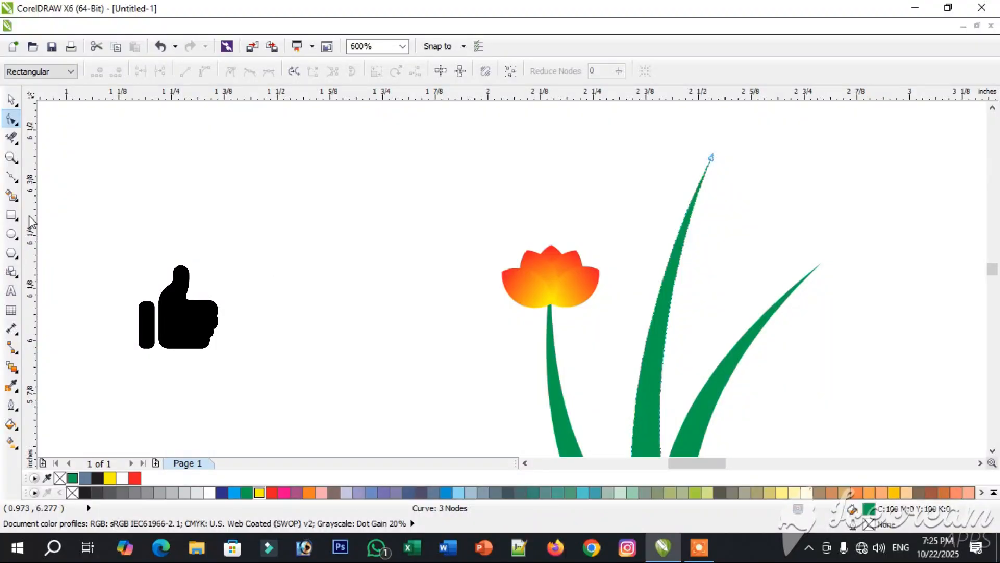
- Draw another small circle in the empty area left of the flower and make an overlapping copy to its right
click(11, 234)
drag(102, 183, 174, 252)
drag(139, 216, 176, 217)
right_click(177, 217)
- Smart-fill the new circles' overlap as a second petal and delete the circle segments around it
click(11, 197)
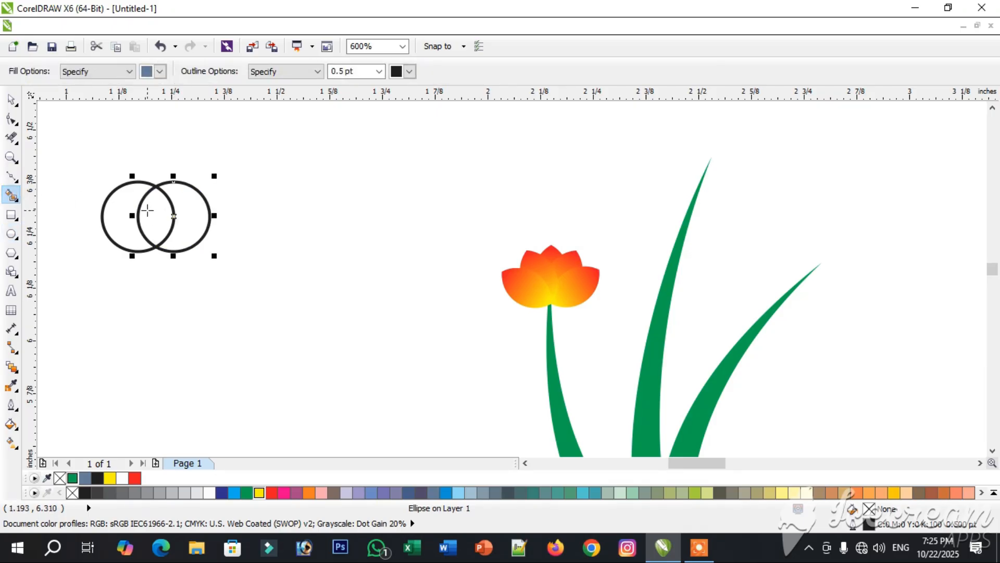
click(156, 217)
click(11, 138)
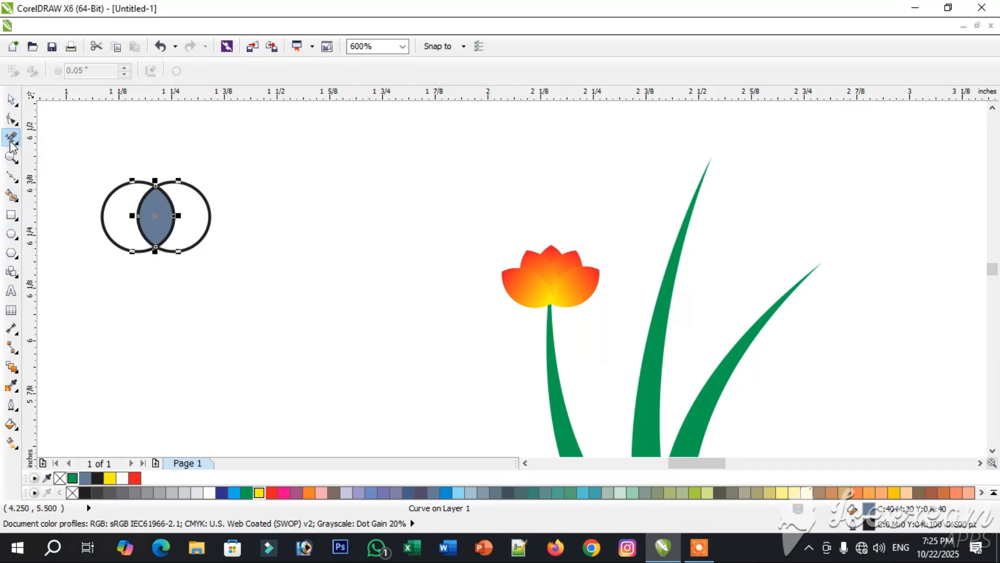
click(112, 188)
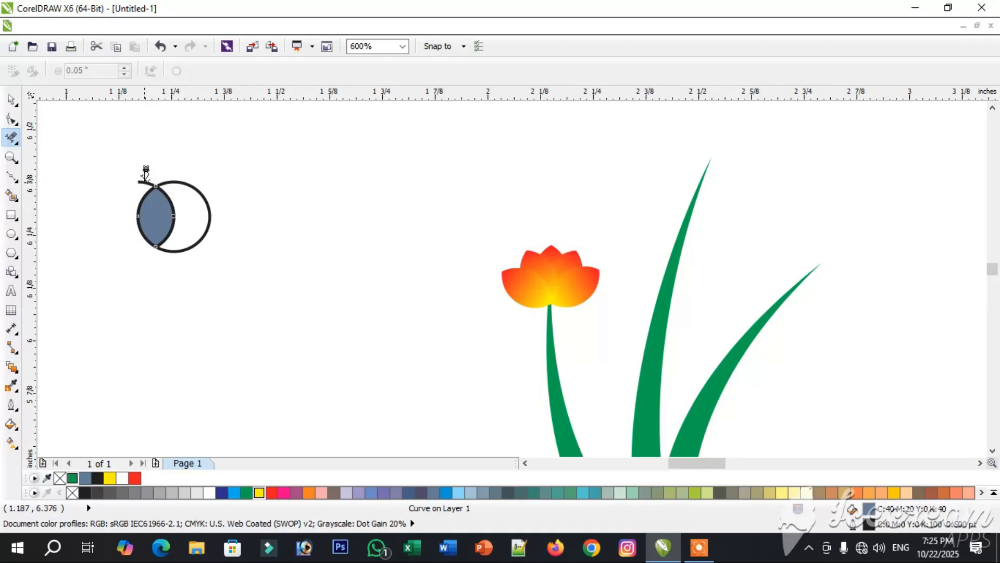
drag(201, 203, 204, 206)
click(207, 221)
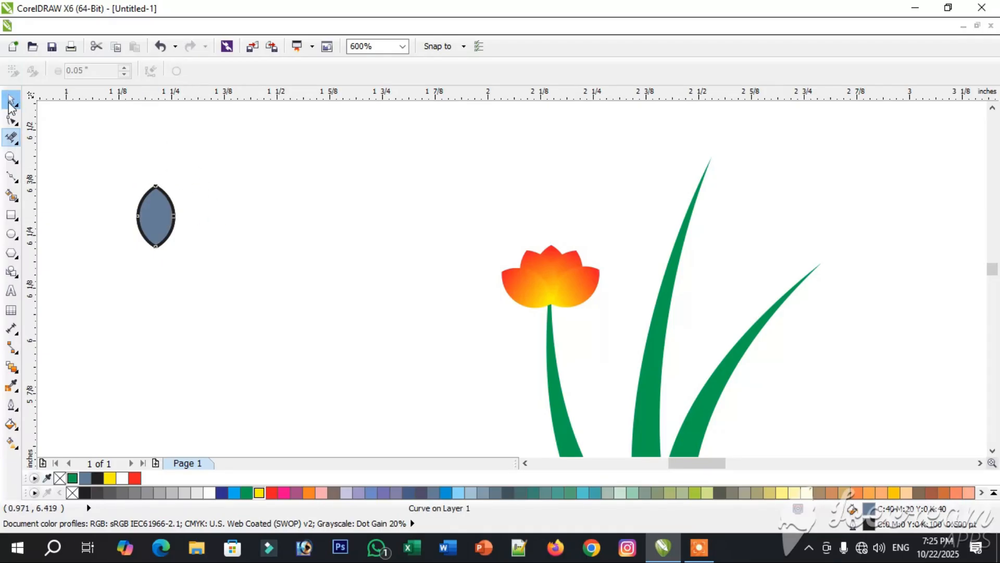
- Give the second petal a linear fountain fill running from yellow at the base to red at the tip
click(12, 443)
scroll(144, 224, up, 1)
drag(166, 264, 167, 149)
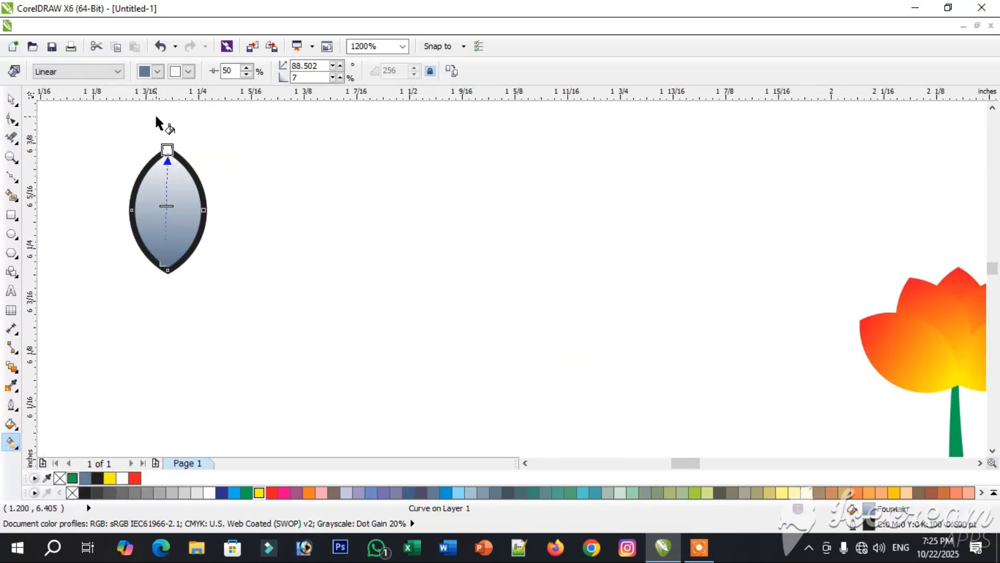
click(158, 72)
click(192, 180)
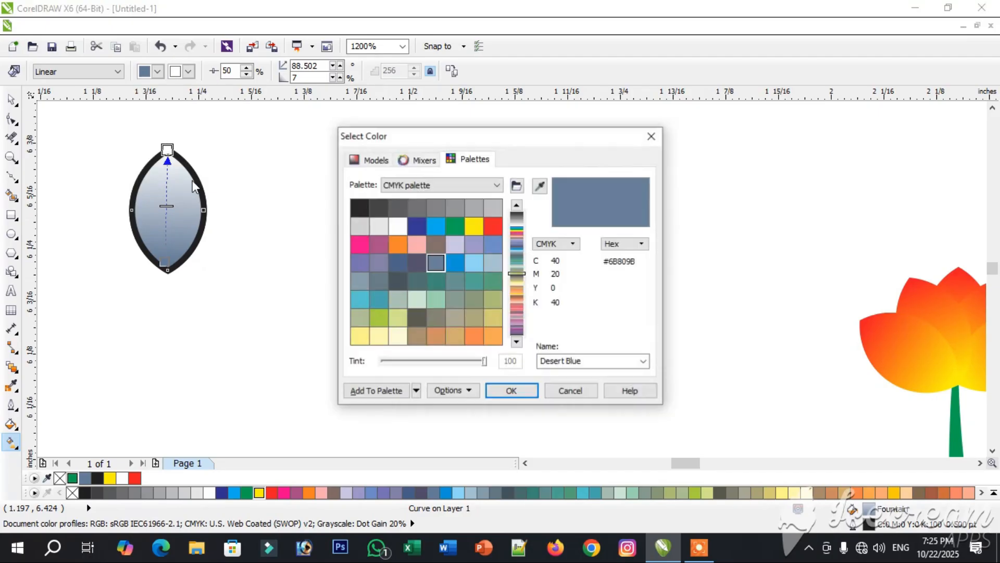
click(474, 226)
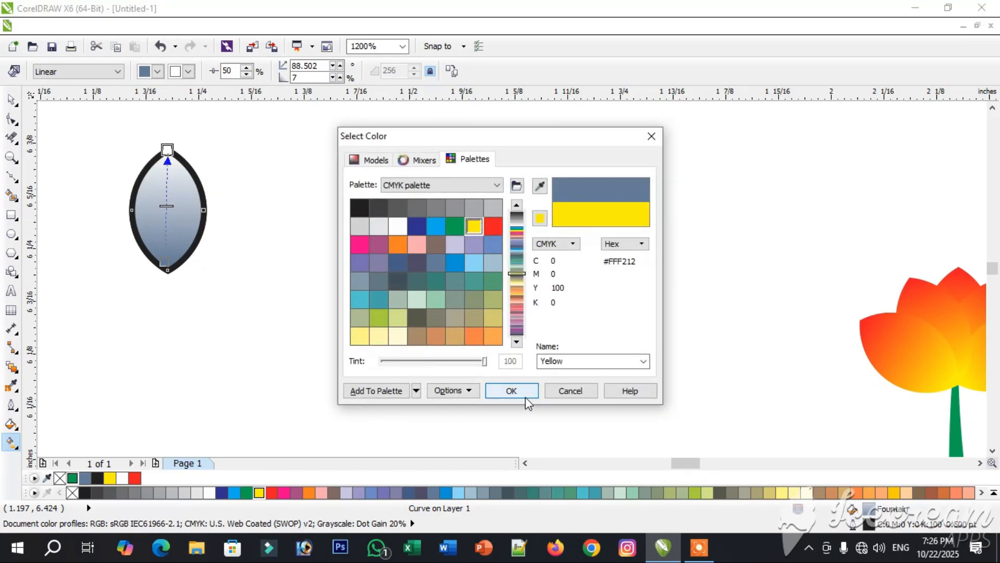
click(511, 391)
click(188, 72)
click(210, 98)
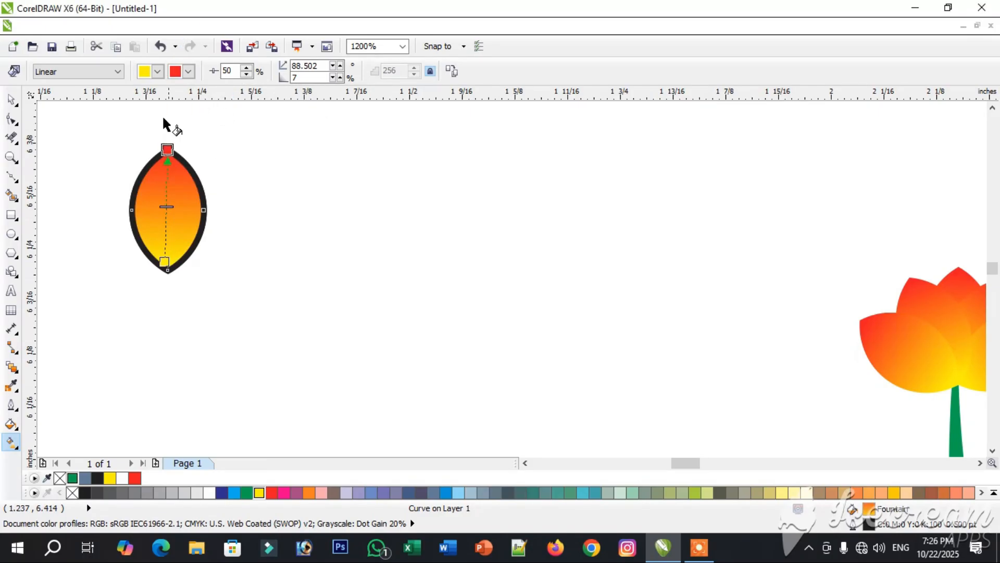
- Move the gradient petal right into clear space and delete the leftover objects at its old location
click(9, 100)
drag(173, 213, 376, 249)
drag(89, 140, 216, 301)
key(Delete)
- Rotate a copy of the petal around its base point and repeat it until eleven petals form a full round flower
double_click(363, 241)
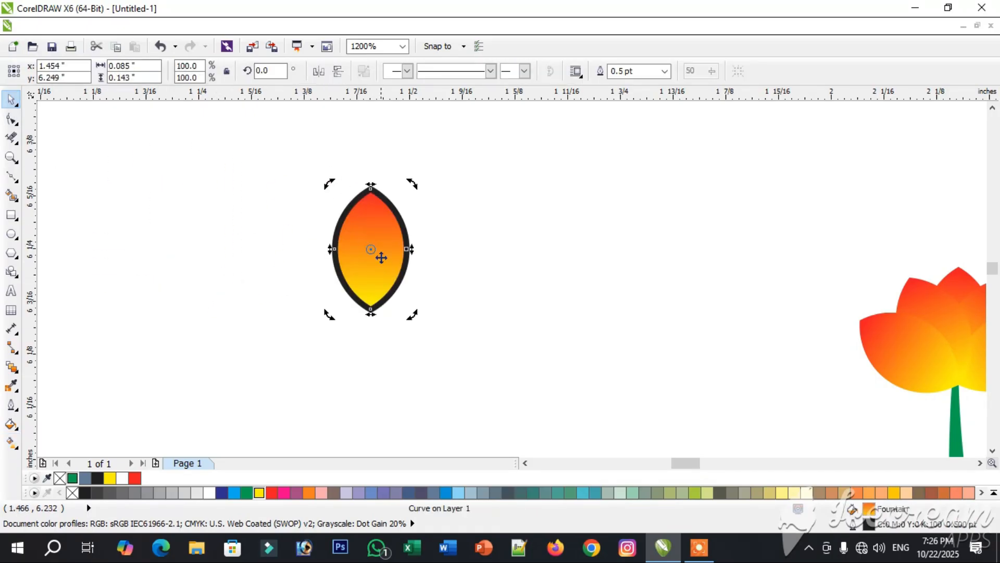
drag(328, 181, 401, 183)
key(ctrl+r)
key(ctrl+r)
key(ctrl+r)
key(ctrl+r)
key(ctrl+r)
key(ctrl+r)
key(ctrl+r)
key(ctrl+r)
key(ctrl+r)
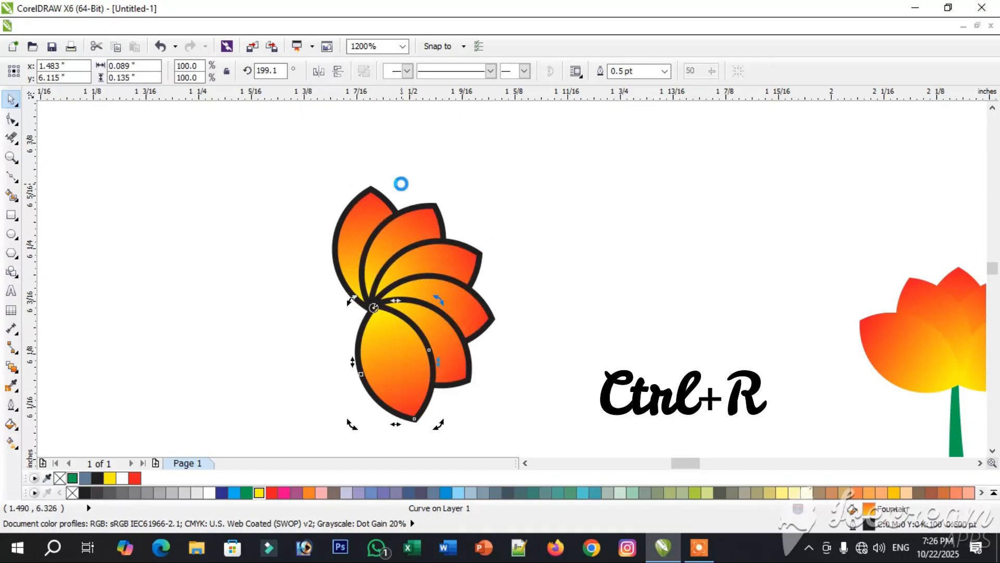
- Group the eleven petals of the round flower and remove their outlines
drag(225, 156, 549, 425)
click(389, 71)
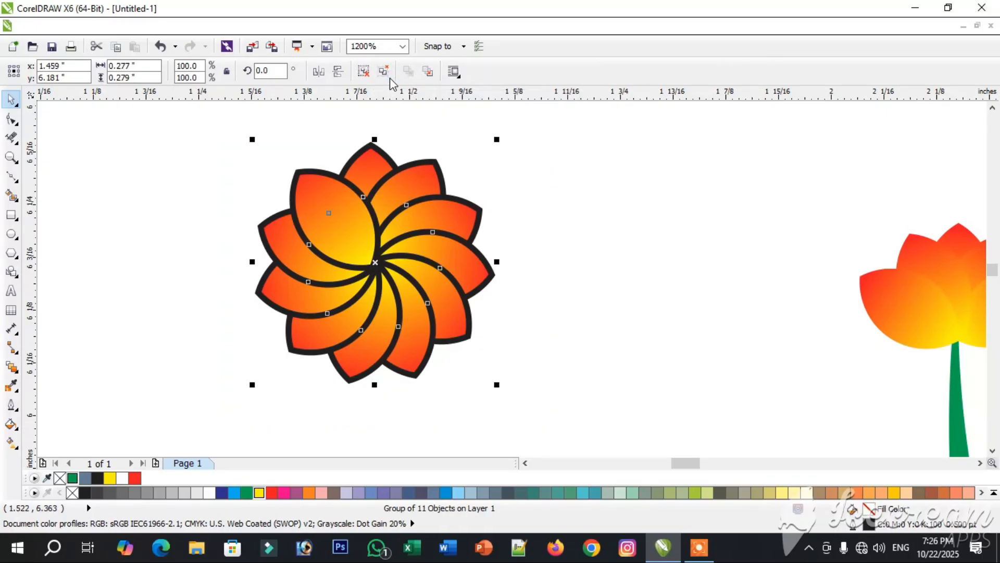
click(9, 406)
click(83, 226)
- Move the round flower onto the tip of the middle stem
scroll(538, 306, down, 1)
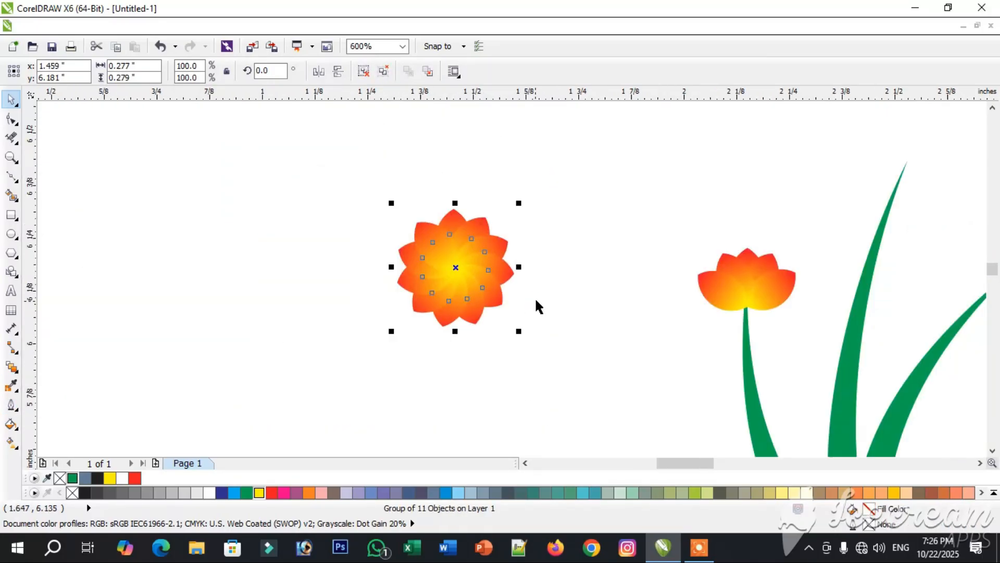
drag(450, 270, 902, 166)
click(725, 256)
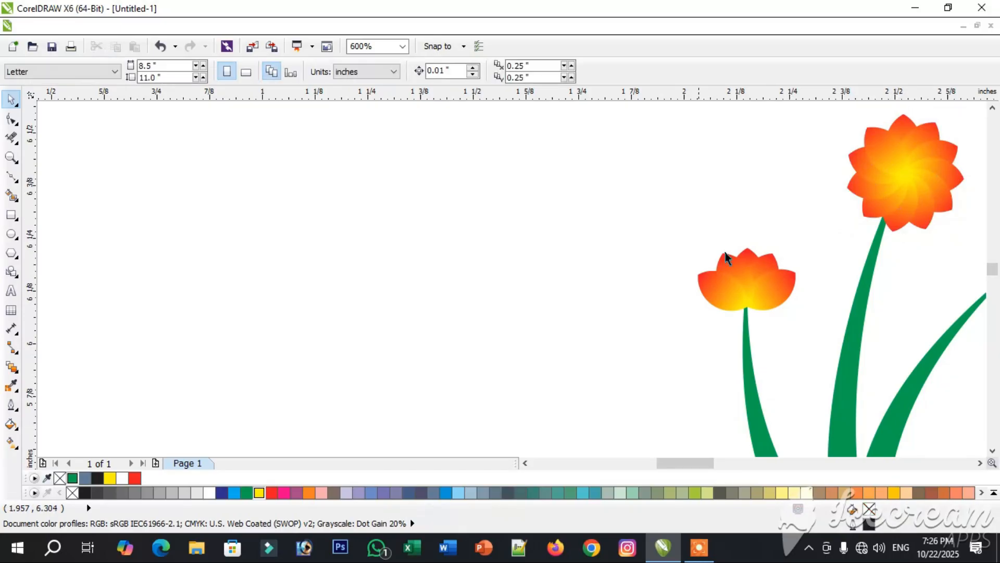
- Copy the left half-flower to the right stem's tip, rotate it to 336.8° and align its base with the stem
scroll(844, 457, right, 3)
drag(361, 285, 617, 253)
drag(678, 208, 702, 229)
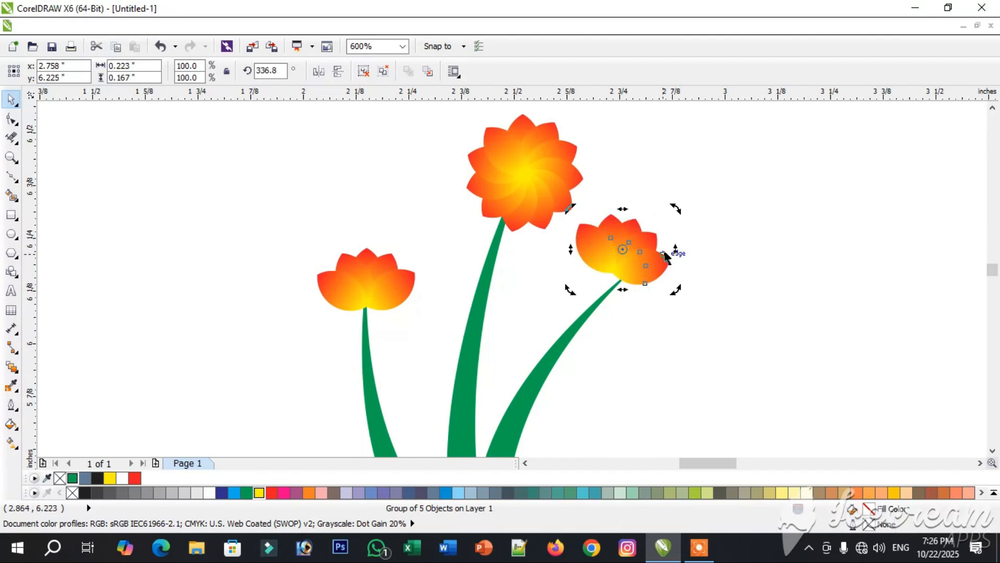
click(634, 254)
drag(614, 266, 622, 273)
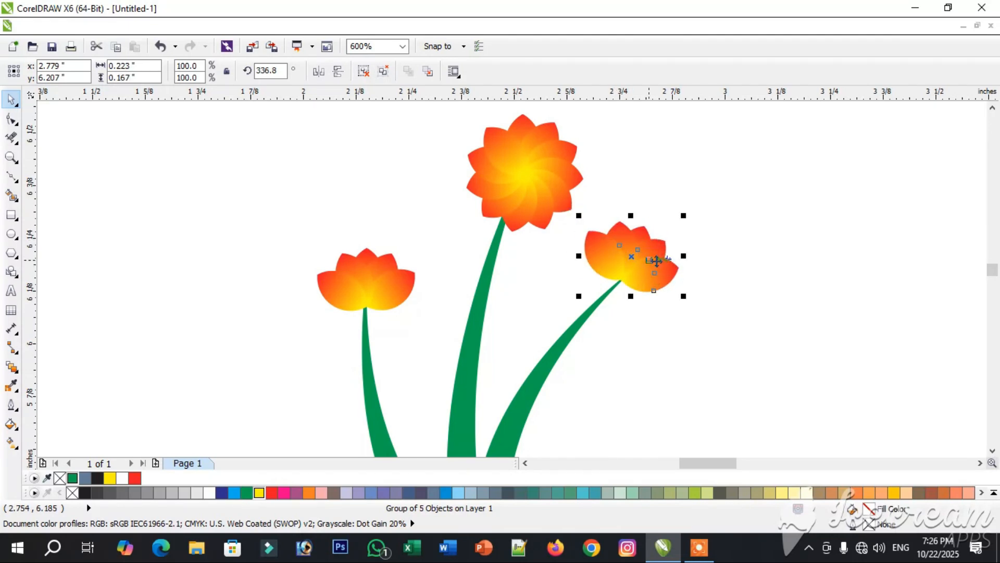
click(554, 257)
- Draw a narrow ellipse about 0.042 by 0.149 inches, fill it green without an outline, and place it beside the left stem
scroll(540, 241, down, 2)
scroll(487, 252, up, 2)
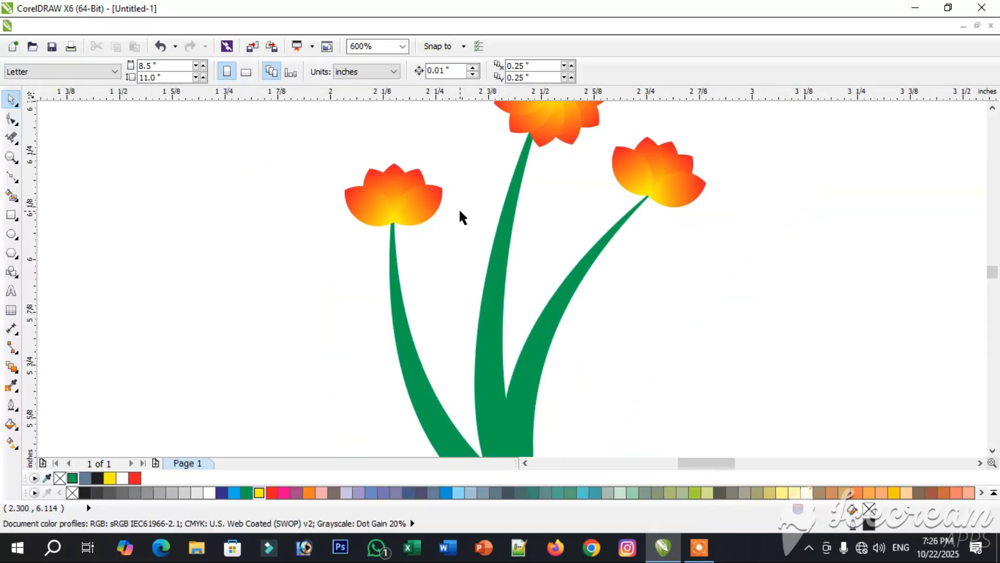
click(12, 234)
mouse_move(108, 211)
mouse_down()
mouse_move(130, 258)
mouse_move(127, 277)
mouse_up()
click(72, 477)
click(588, 72)
click(12, 103)
drag(118, 244, 381, 315)
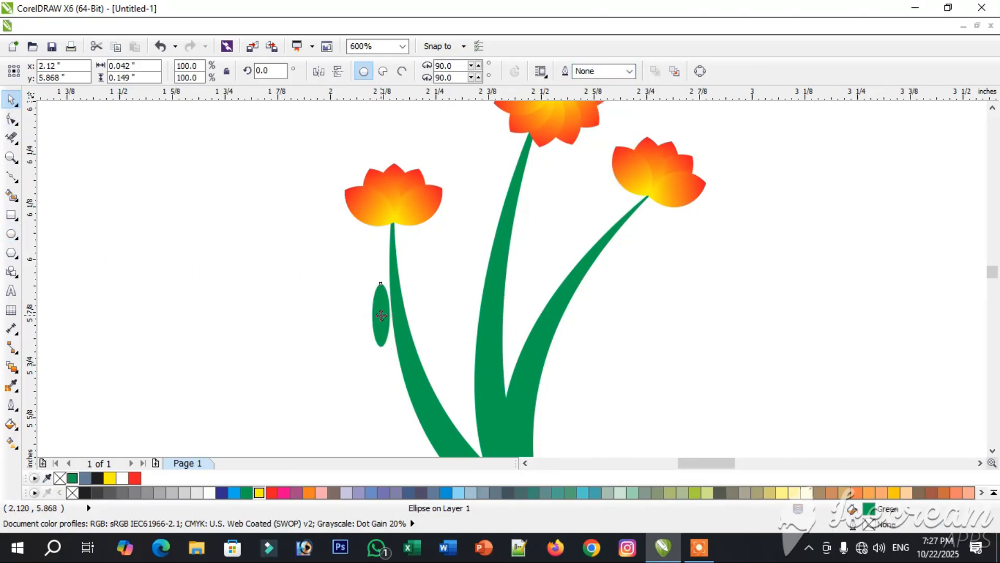
- Rotate the ellipse leaf to about 31.5° and add copies below and above it along the left stem's outer side
drag(394, 354, 414, 346)
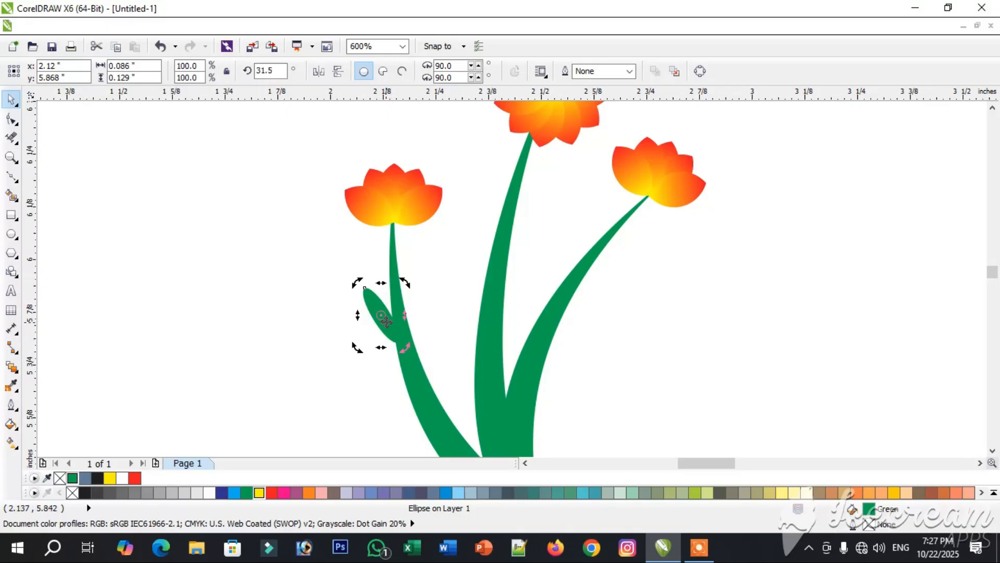
drag(407, 408, 422, 425)
drag(393, 388, 351, 273)
click(407, 289)
click(410, 411)
- Copy the leaf up the left side of the middle stem, adjusting the copies' angle and making the top one smaller
drag(410, 411, 458, 319)
right_click(459, 394)
right_click(458, 319)
click(457, 327)
drag(493, 350, 480, 364)
drag(463, 259, 468, 244)
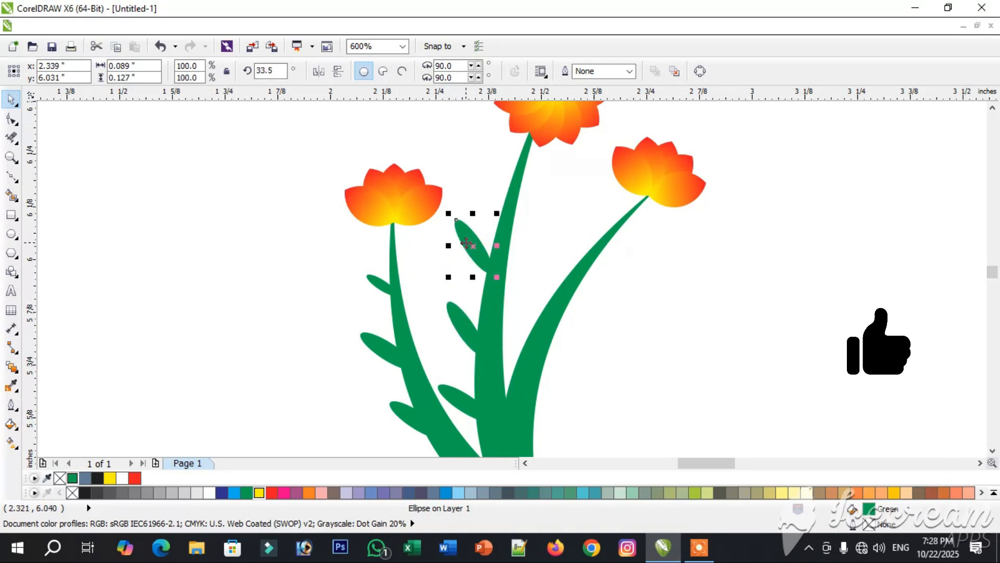
mouse_move(496, 180)
mouse_down()
mouse_move(487, 169)
mouse_move(481, 198)
mouse_move(516, 232)
mouse_move(500, 179)
mouse_move(478, 183)
mouse_move(471, 164)
mouse_move(485, 196)
mouse_move(489, 174)
mouse_up()
key(Escape)
- Add right-leaning leaf copies along the right side of the middle stem and low on the right stem's outer side
click(463, 400)
drag(508, 315, 551, 401)
click(552, 184)
click(530, 216)
click(536, 221)
- Copy the leaf twice more up the right stem's outer side, tilting the copies outward and shrinking the uppermost one
click(597, 314)
drag(554, 335, 612, 304)
right_click(572, 320)
click(573, 320)
drag(557, 334, 597, 271)
right_click(597, 271)
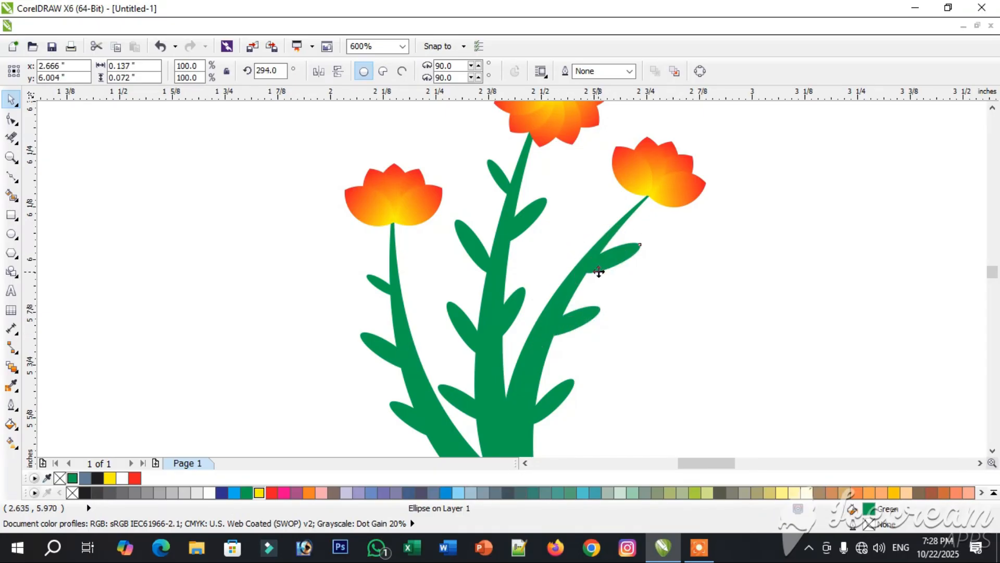
drag(645, 237, 635, 252)
click(641, 359)
- Copy a right-leaning leaf onto the inner side of the left stem and add a smaller copy above it
drag(514, 324, 434, 364)
drag(468, 393, 416, 287)
click(567, 366)
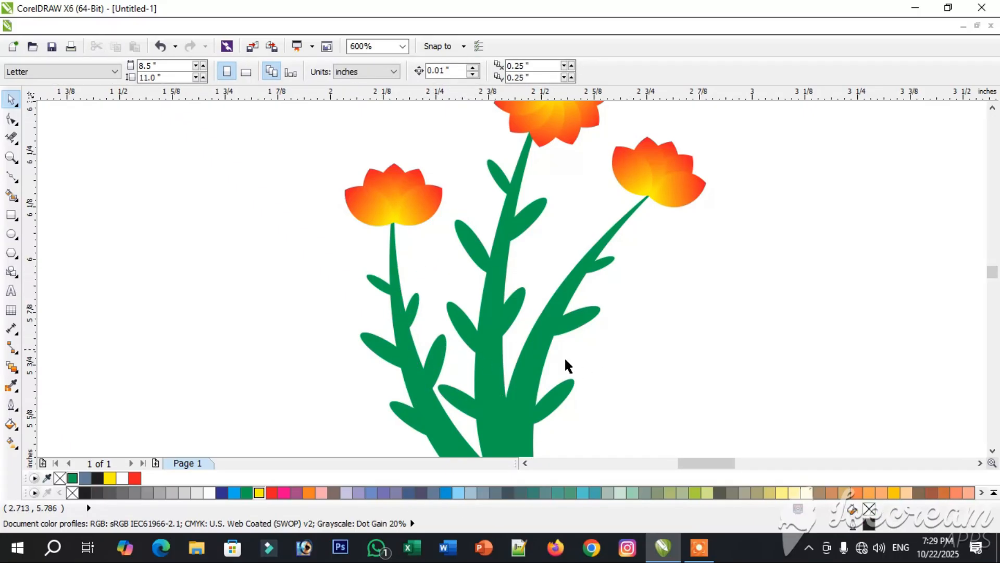
- Copy a middle-stem leaf to the right stem's inner side, rotate it to about 6.1° and shrink it against the stem
drag(471, 236, 544, 256)
right_click(544, 257)
click(544, 256)
drag(574, 297, 559, 326)
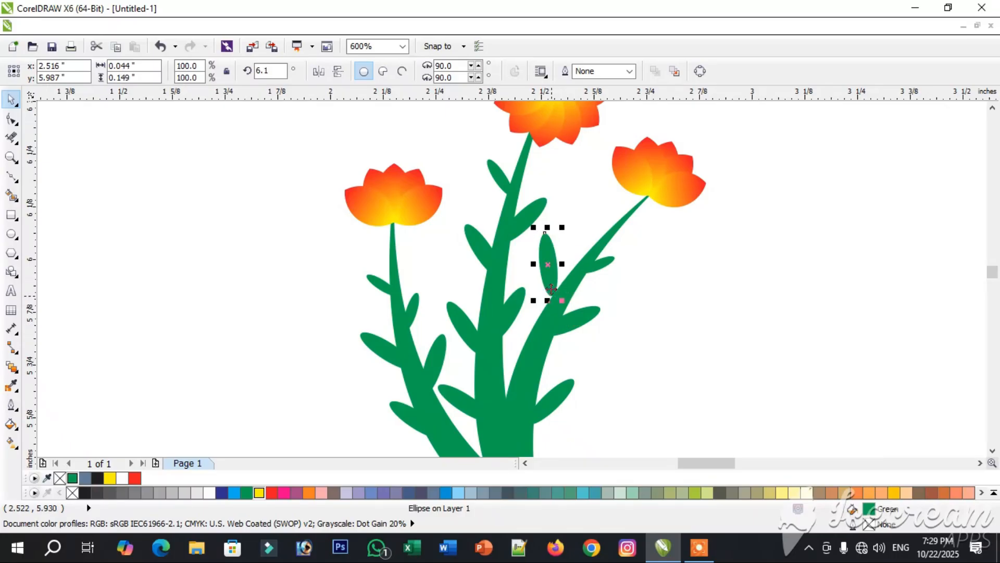
drag(562, 275, 558, 275)
drag(547, 229, 556, 250)
- Add another copy of the small upright leaf lower down on the right stem's inner side
click(644, 346)
click(558, 269)
drag(522, 332, 513, 348)
click(636, 384)
- Select all the flowers, stems and leaves of the plant and group them into one object
scroll(636, 383, down, 1)
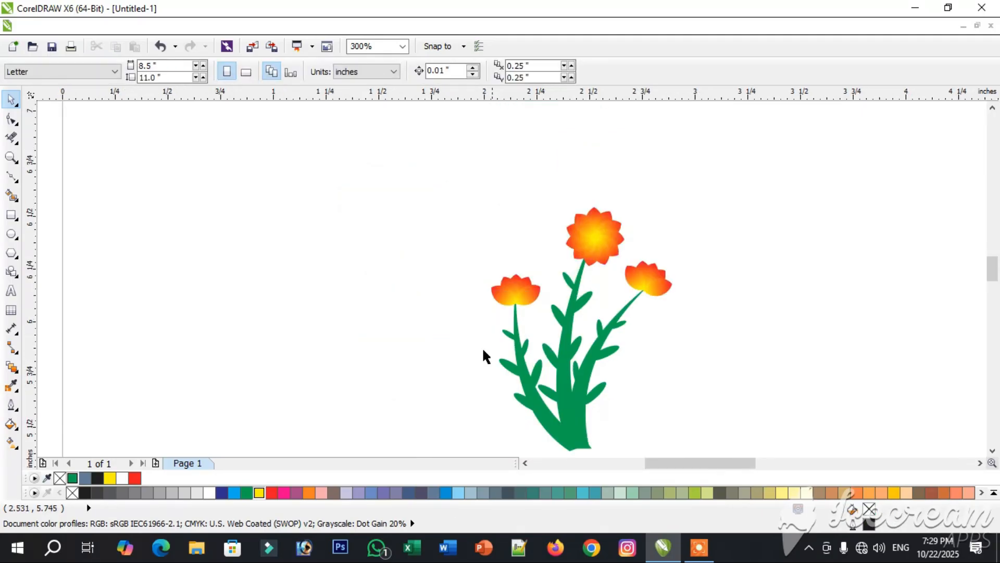
scroll(625, 423, down, 1)
drag(540, 284, 673, 439)
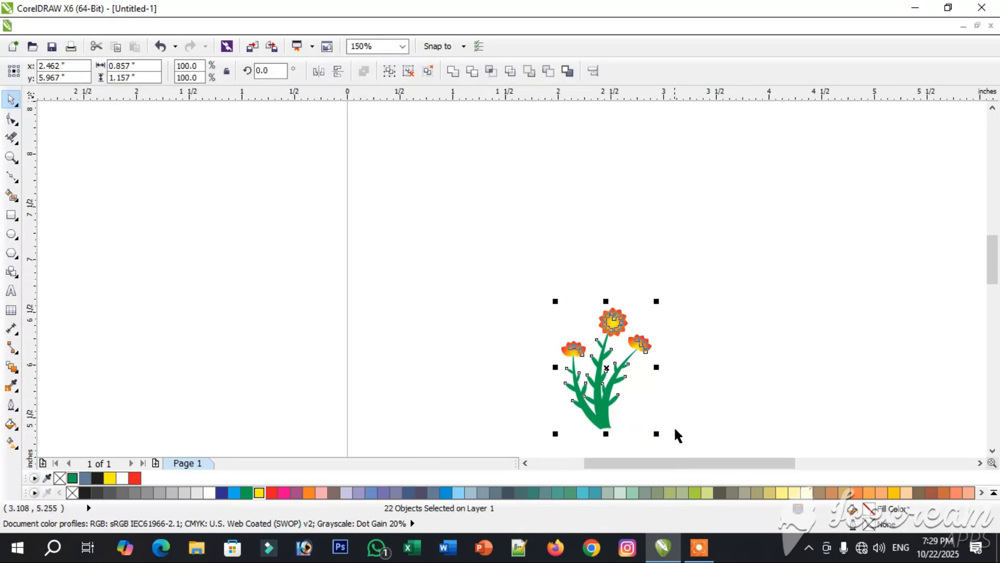
click(390, 71)
- Move the grouped plant up and to the left, enlarge it to roughly two and a half times its size, and reposition it
drag(604, 396, 505, 282)
drag(558, 318, 693, 432)
drag(492, 302, 500, 323)
click(720, 297)
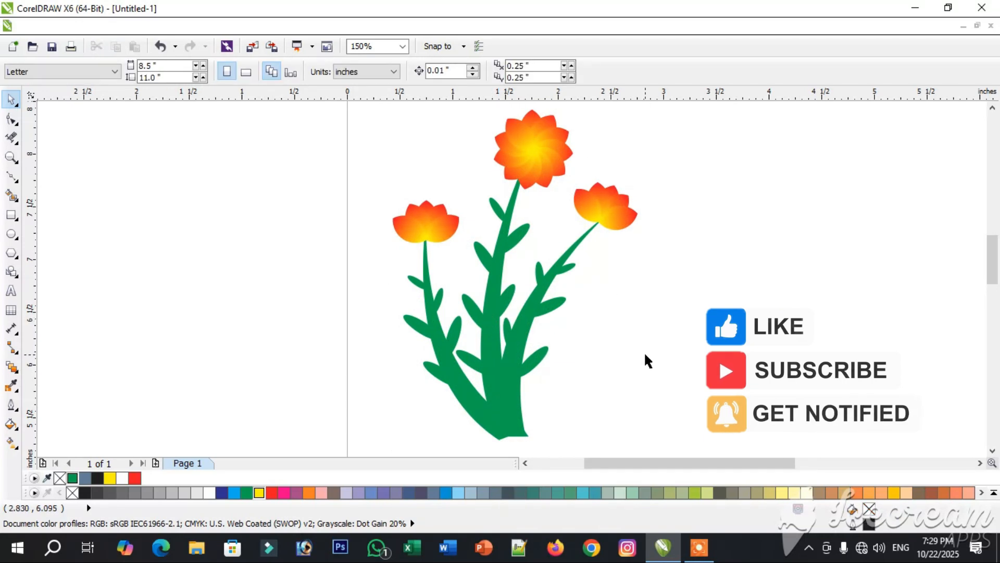